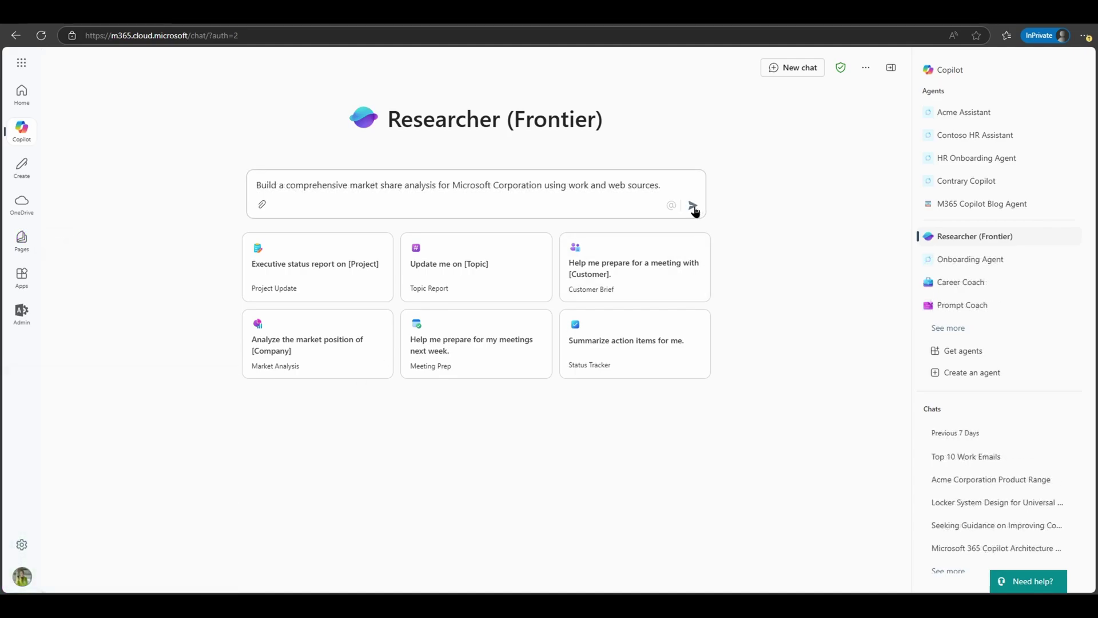
- Send the market share request, then reply with the pasted AI product stack note and 'I want a detailed report.'
left_click(693, 206)
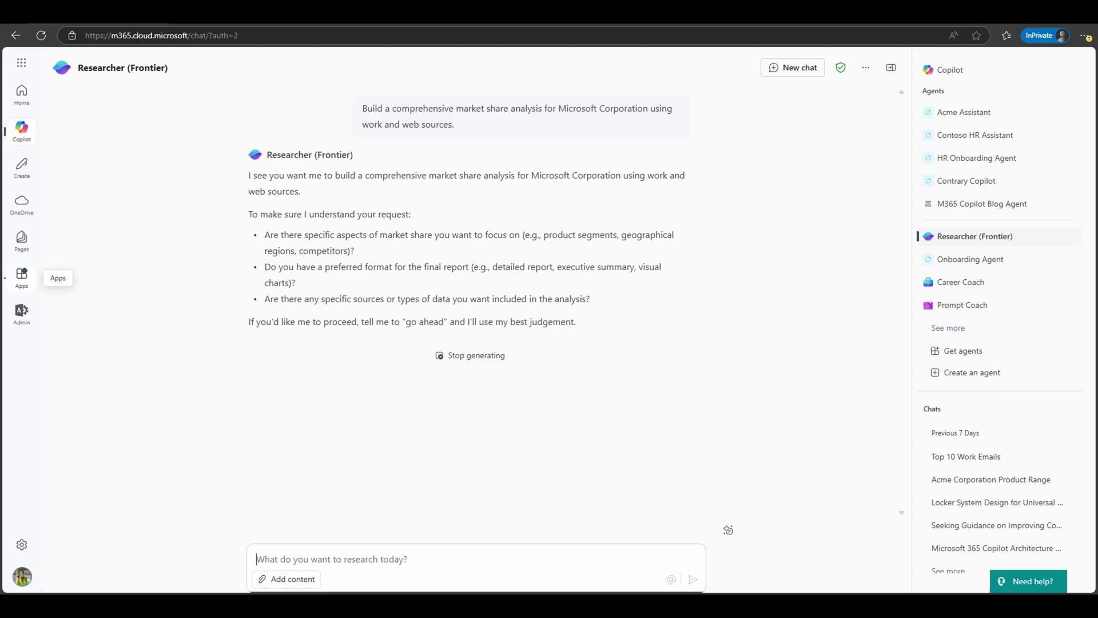
type("Focus on the AI product stack, specifically Microsoft 365 Copilot.")
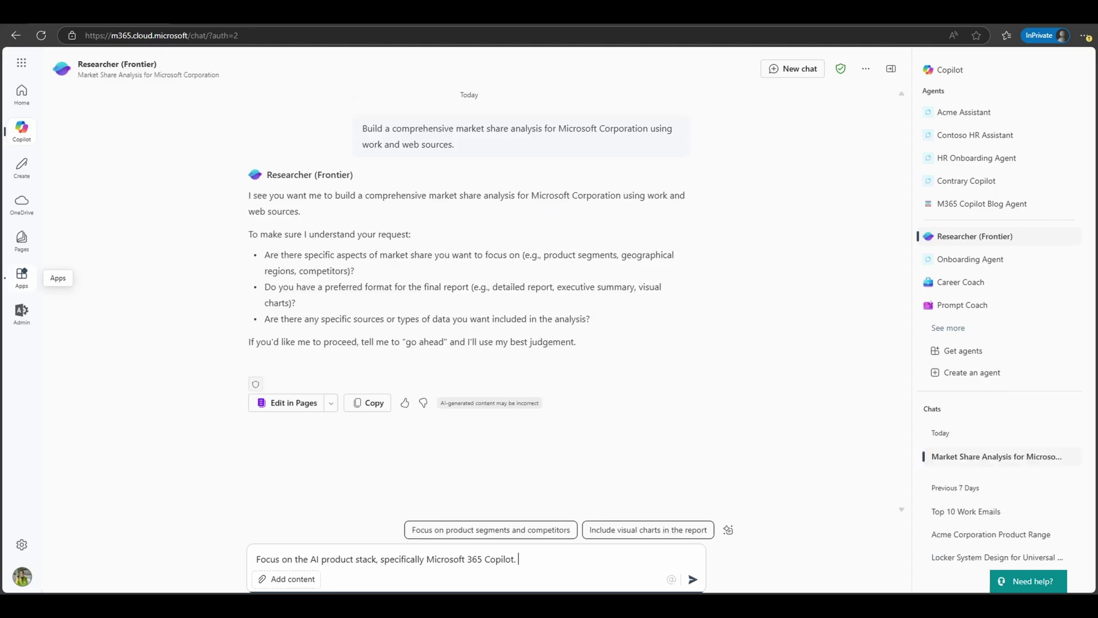
type("I want a D")
key("BackSpace")
type("detailed report.")
key("Return")
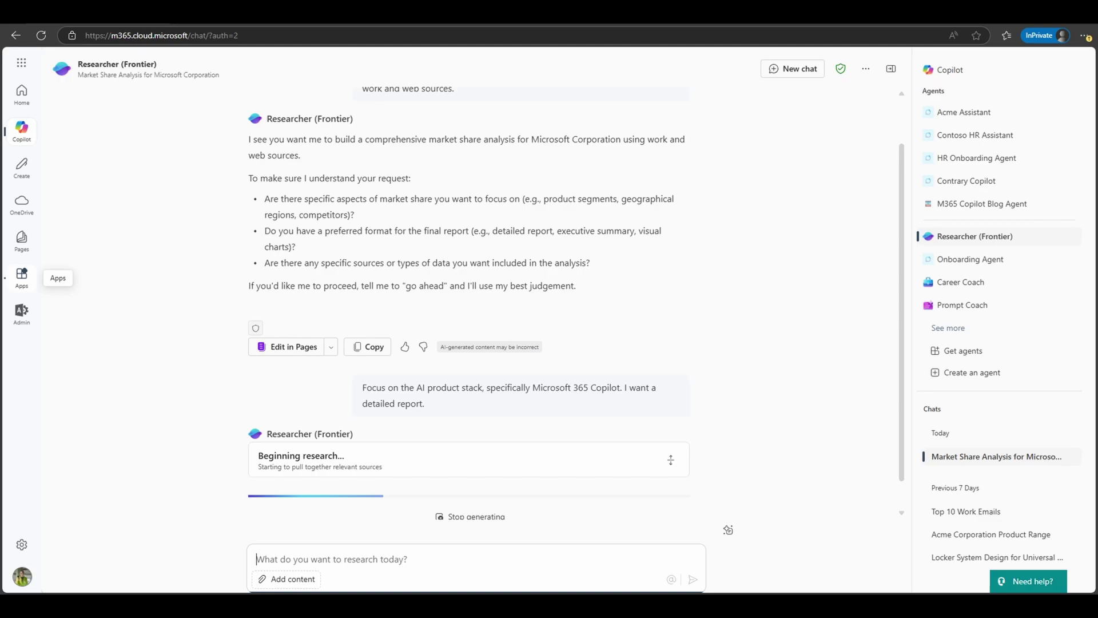
- Expand the research progress card and scroll through the list of Researcher's steps
left_click(670, 461)
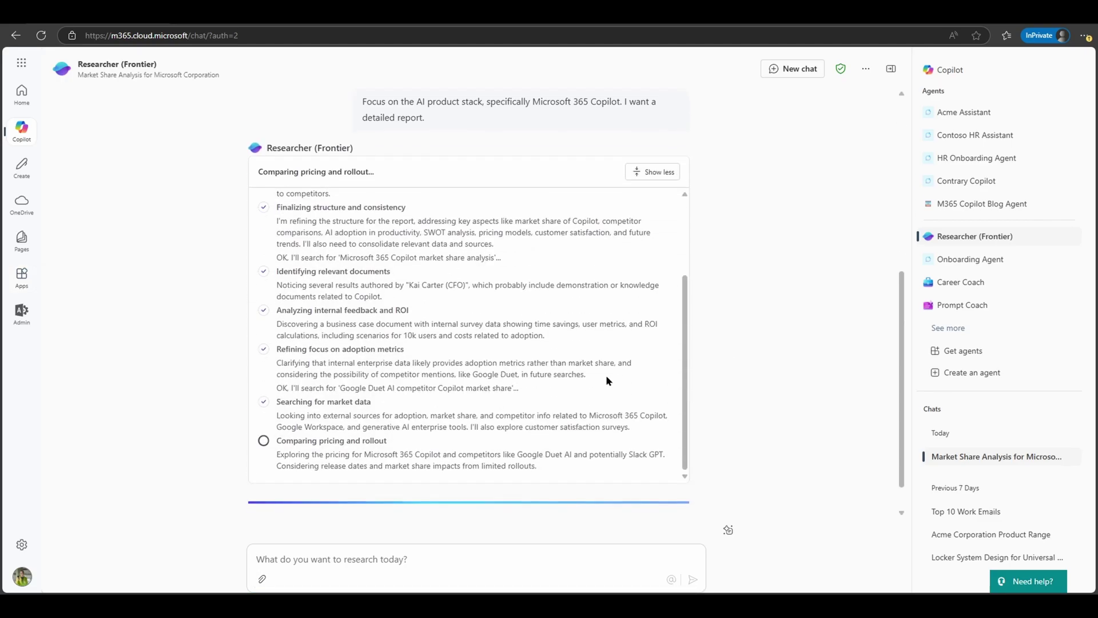
scroll(601, 378, "up", 2)
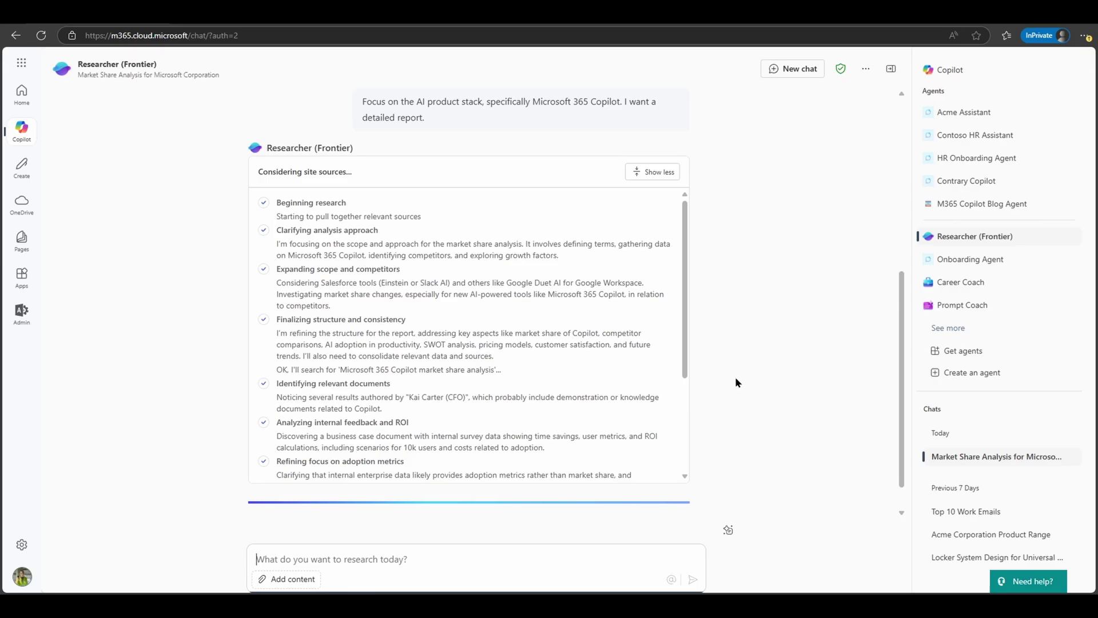
scroll(636, 365, "down", 3)
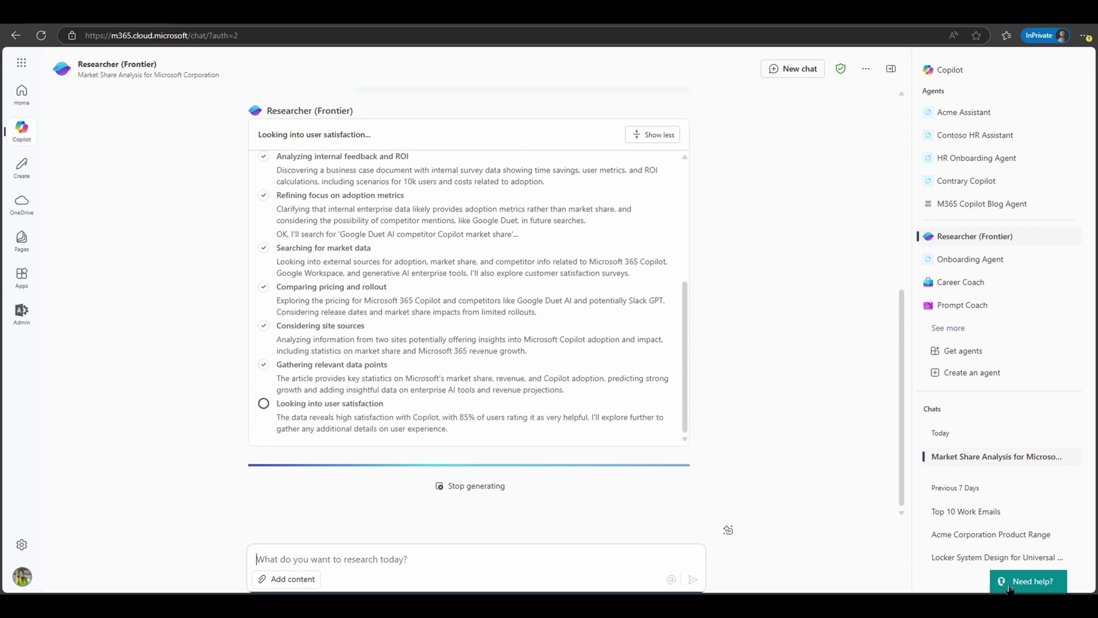
- Scroll through the finished report's competitor analysis, then send the Quantum Solar 9000 market entry request
scroll(909, 510, "down", 8)
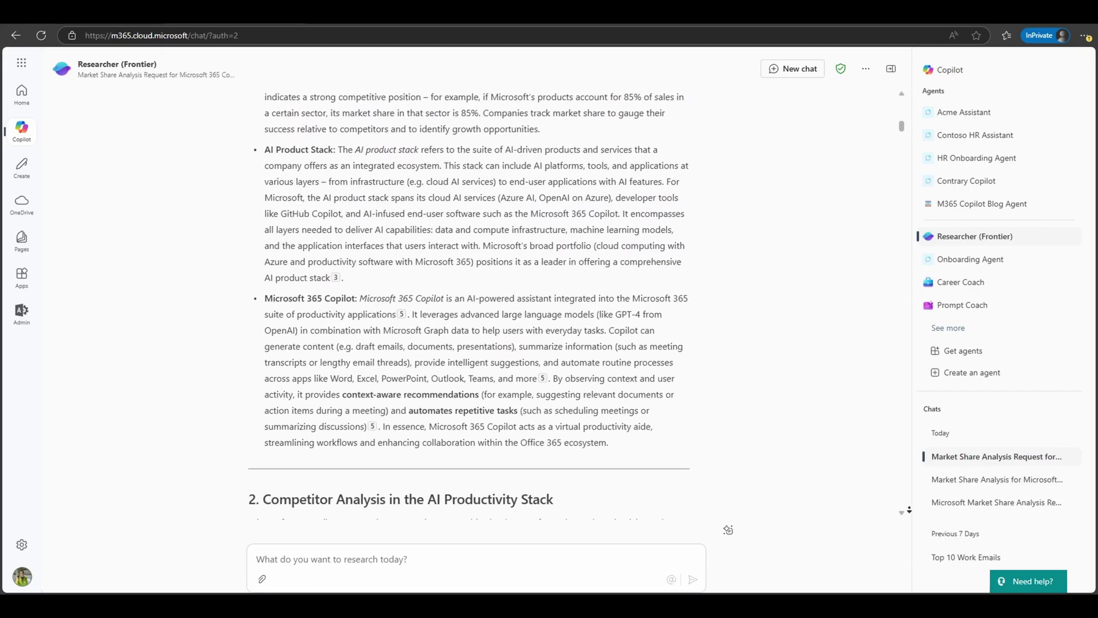
scroll(909, 509, "down", 4)
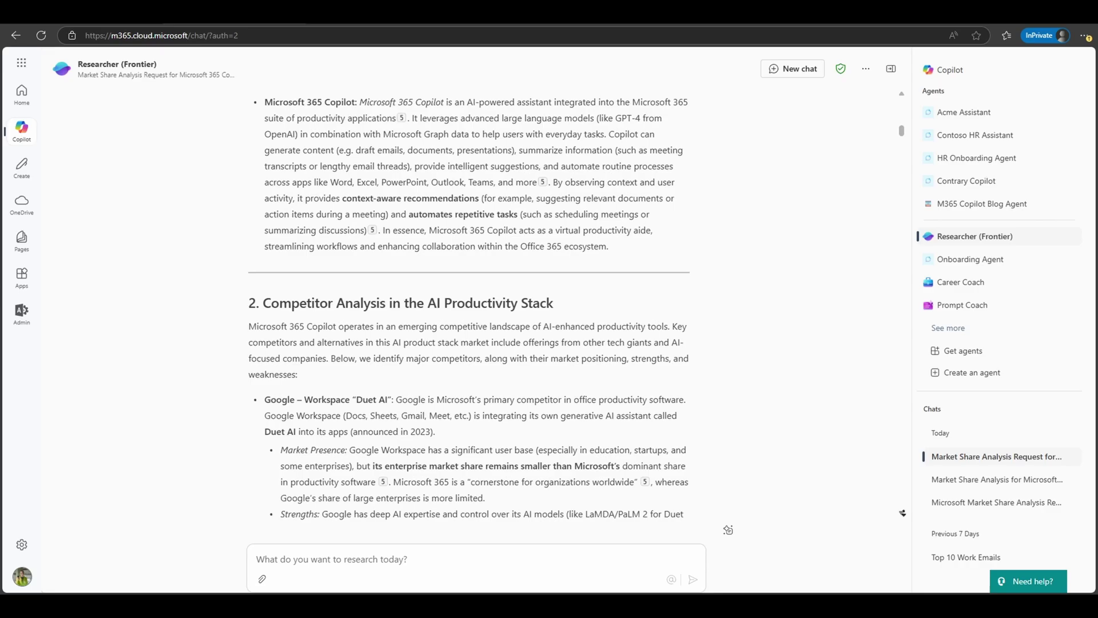
scroll(902, 512, "down", 4)
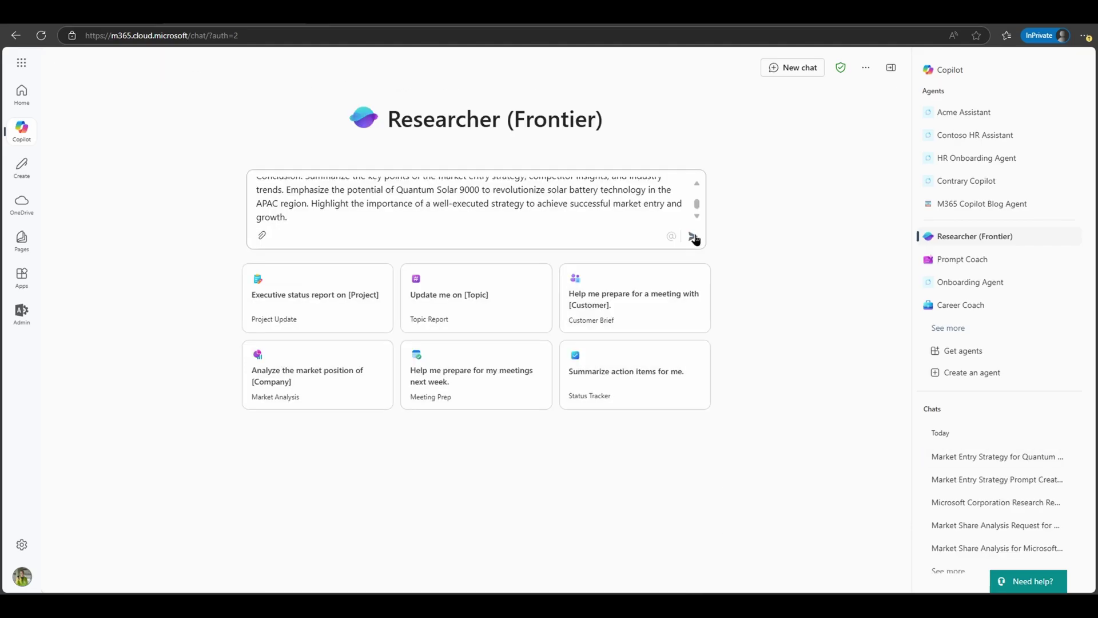
left_click(692, 237)
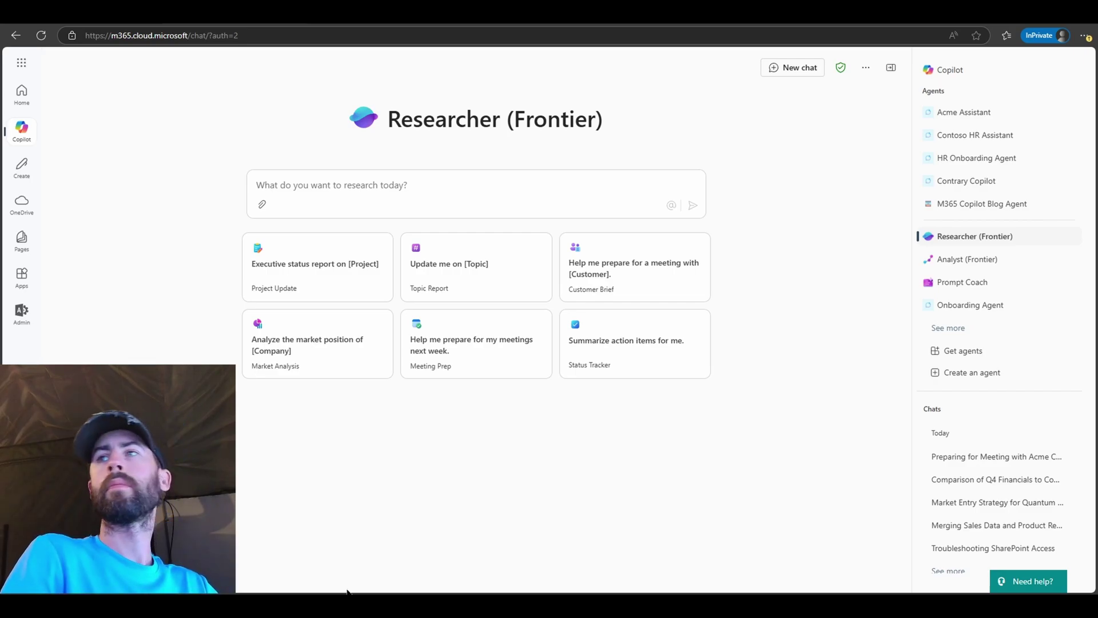
- In Get agents, filter to Built by Microsoft and open the Researcher (Frontier) details
left_click(968, 354)
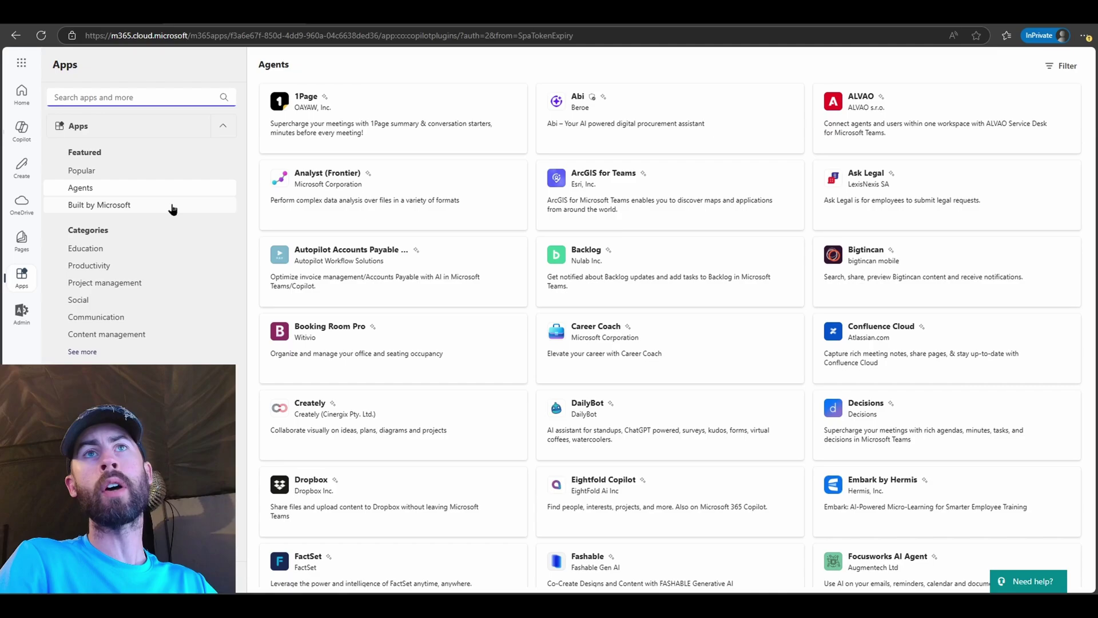
left_click(172, 209)
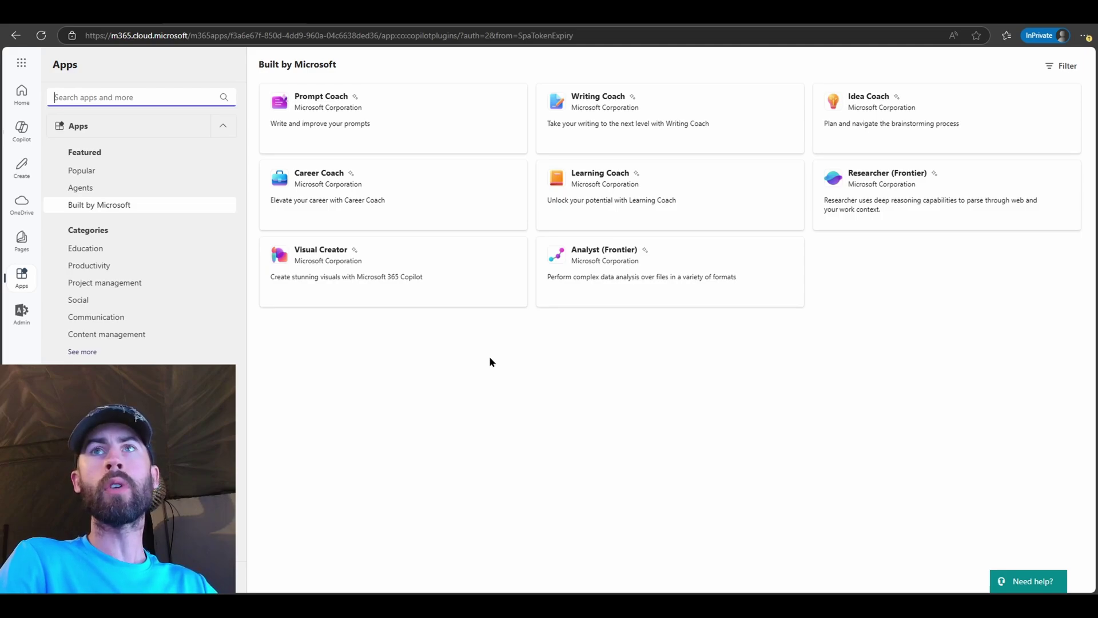
left_click(862, 203)
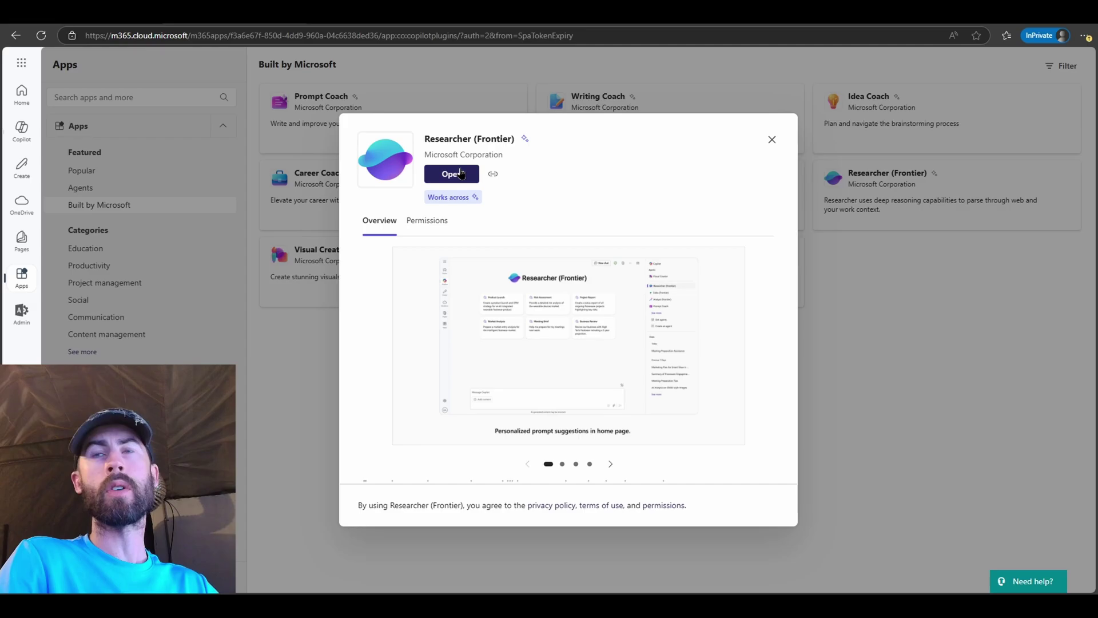
- Open the Researcher (Frontier) agent from its details dialog into a new chat
left_click(452, 174)
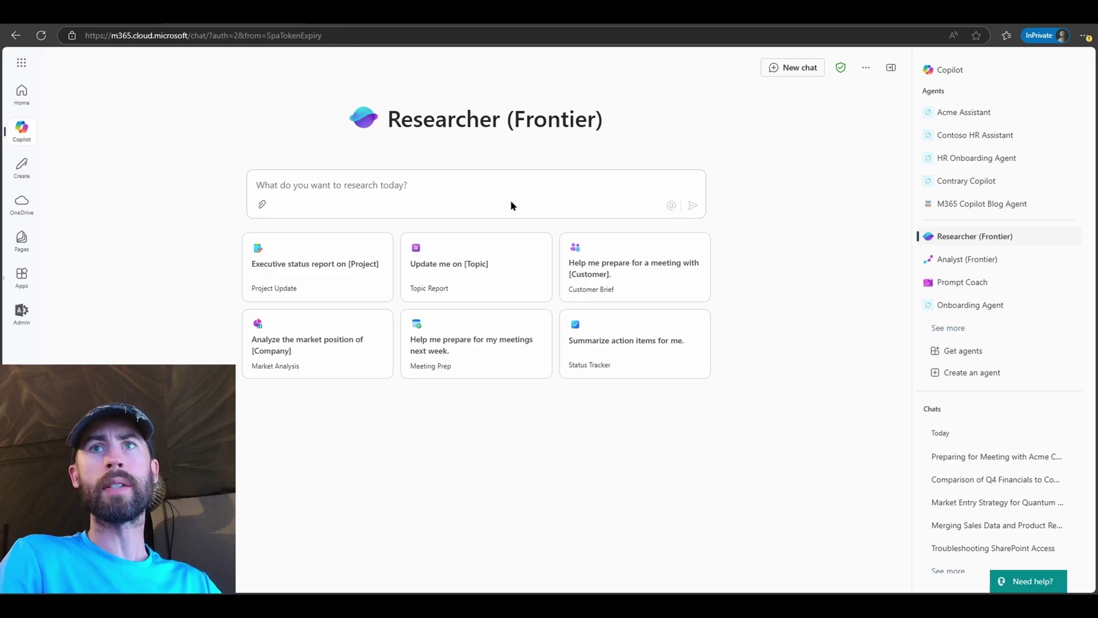
- Start from the market position template and replace [Company] with 'Microsoft Corporation'
left_click(343, 340)
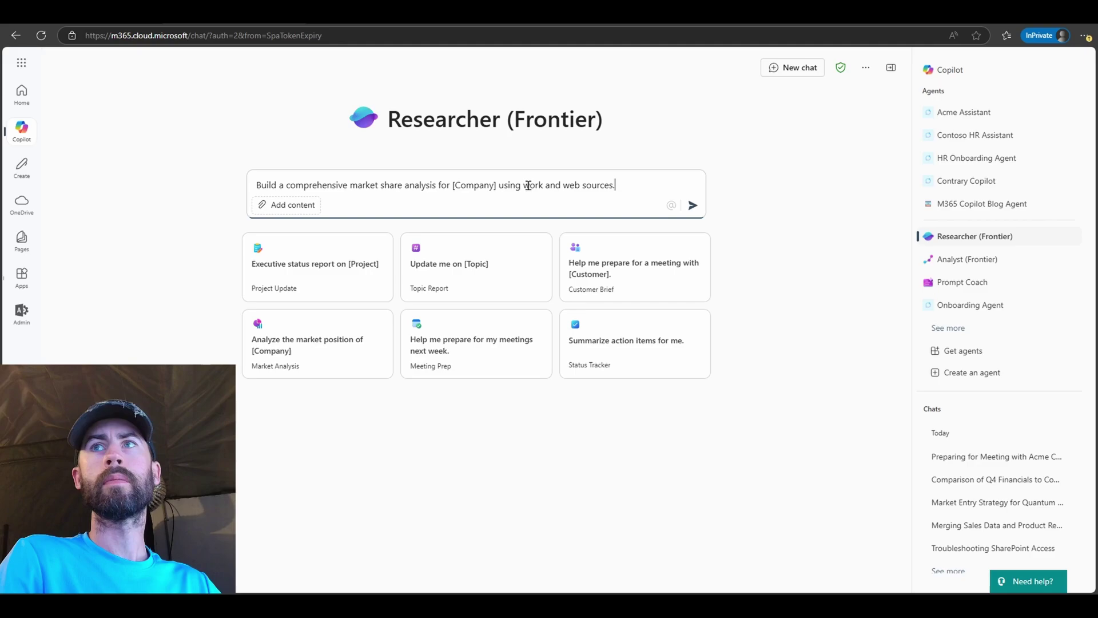
left_click_drag(498, 185, 452, 186)
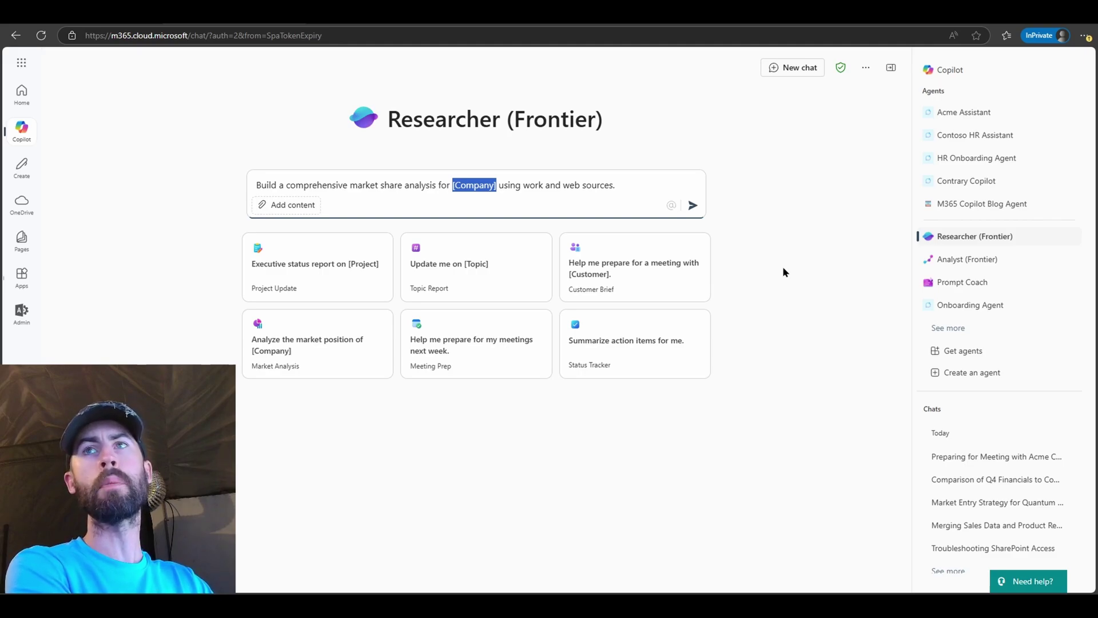
type("Microsoft")
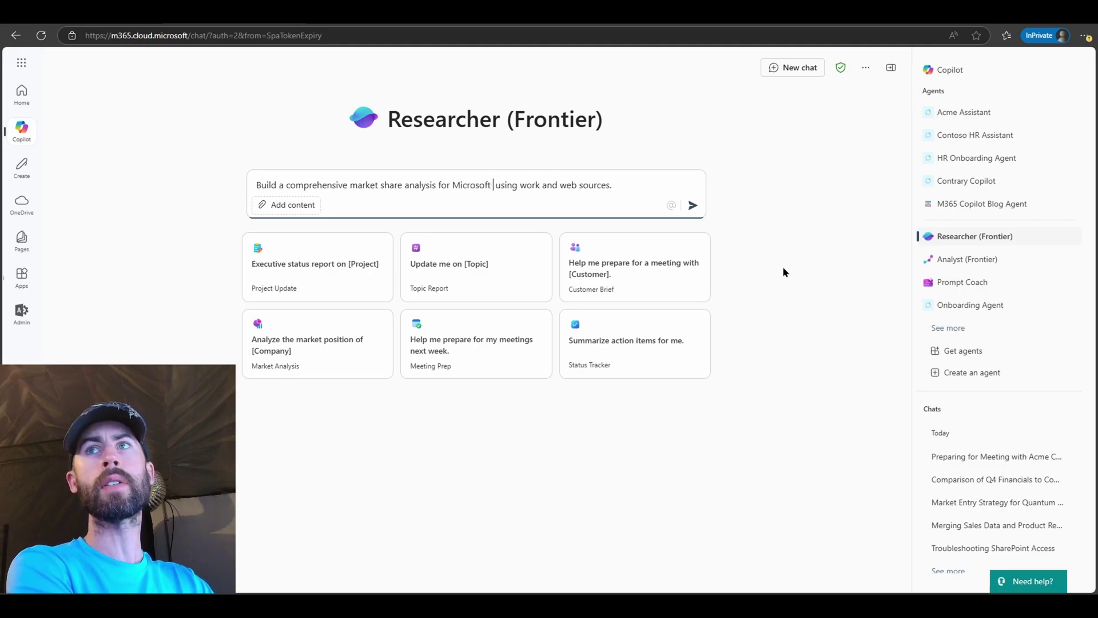
type(" Corporation")
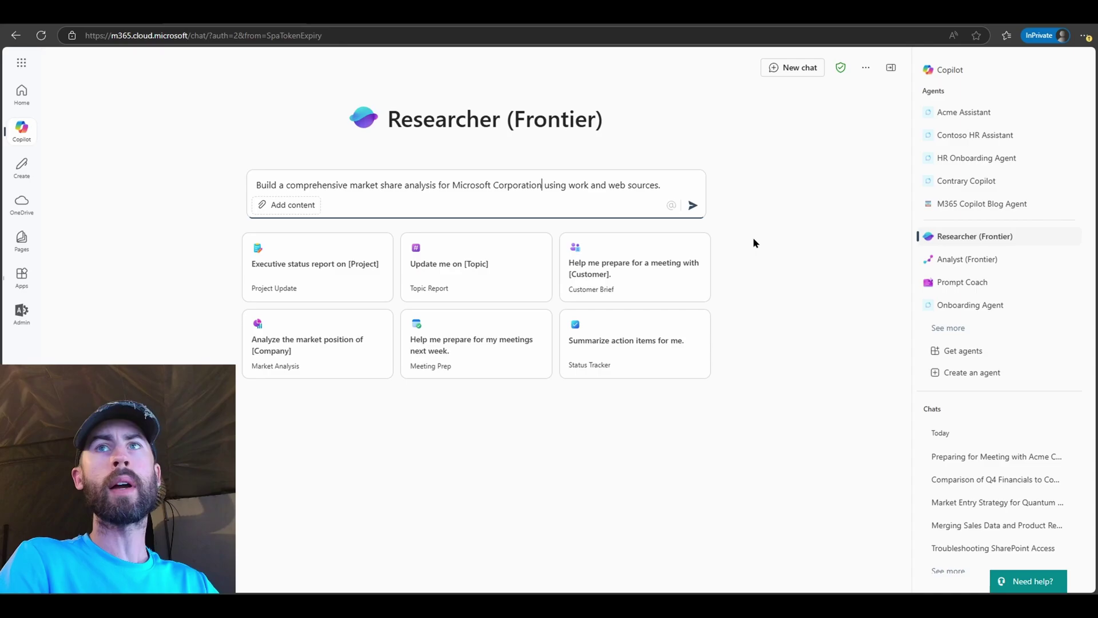
- Send the Microsoft Corporation market share request without attachments, then reply 'Go ahead'
left_click(313, 208)
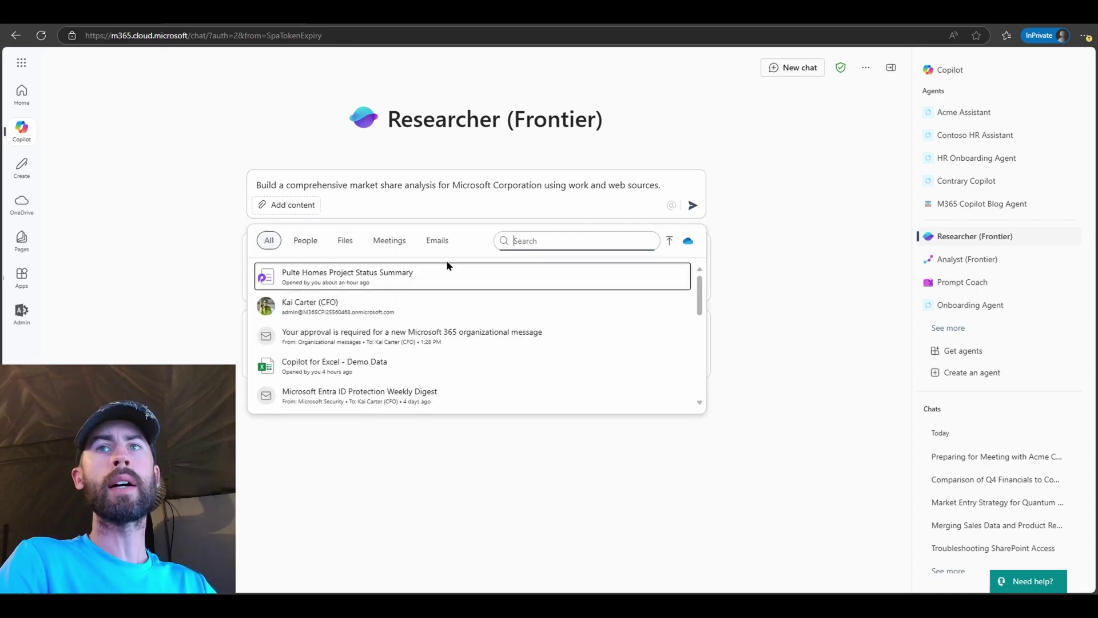
left_click(774, 200)
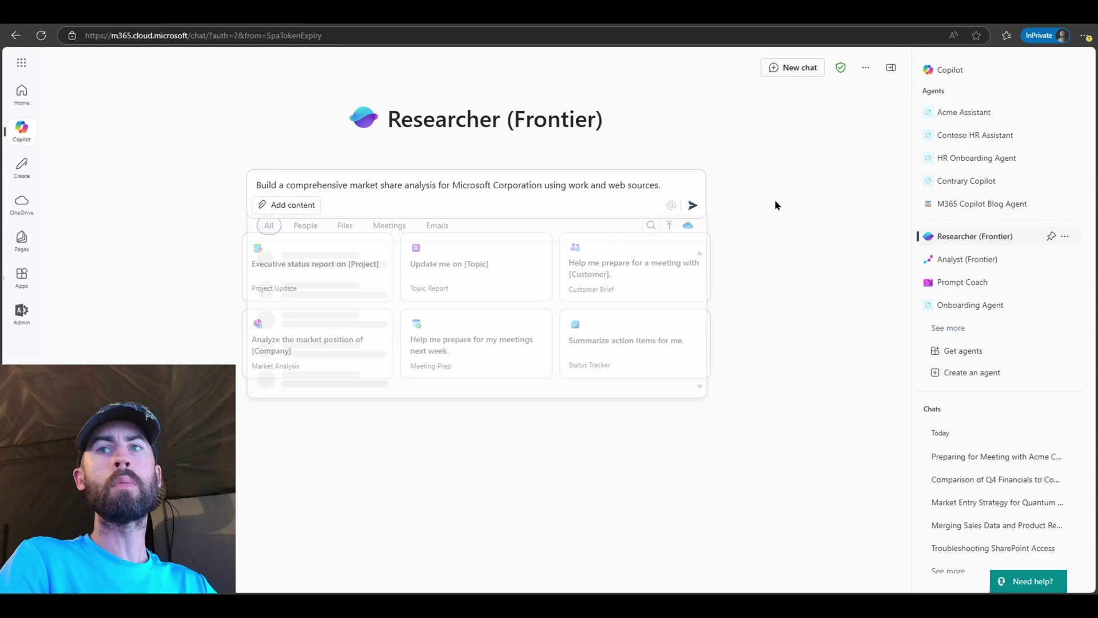
left_click(693, 207)
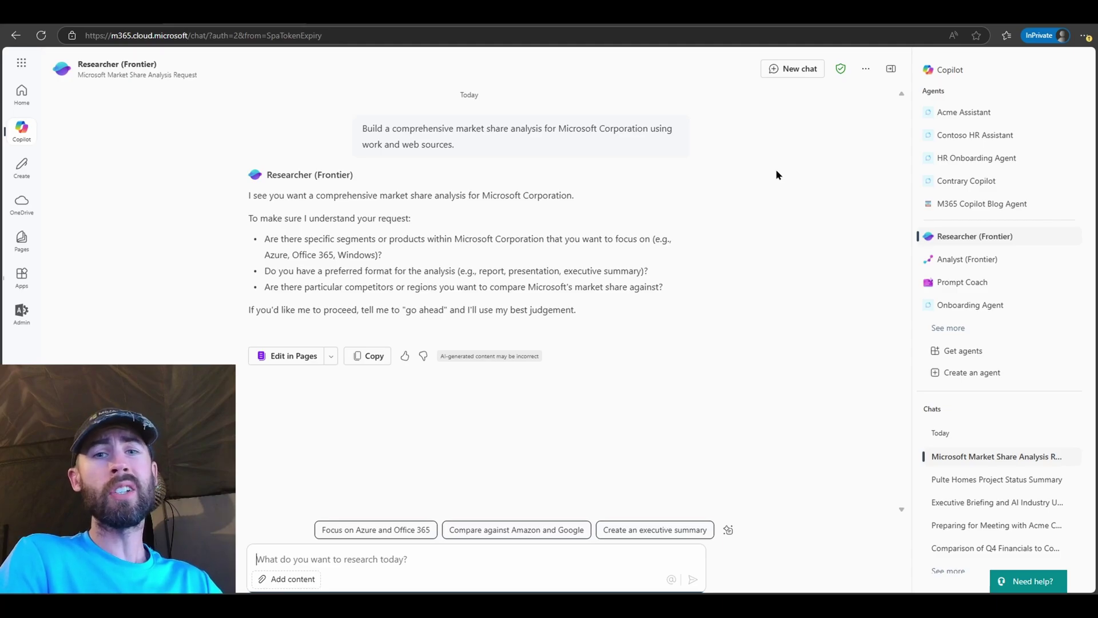
type("Go ahead")
key("Return")
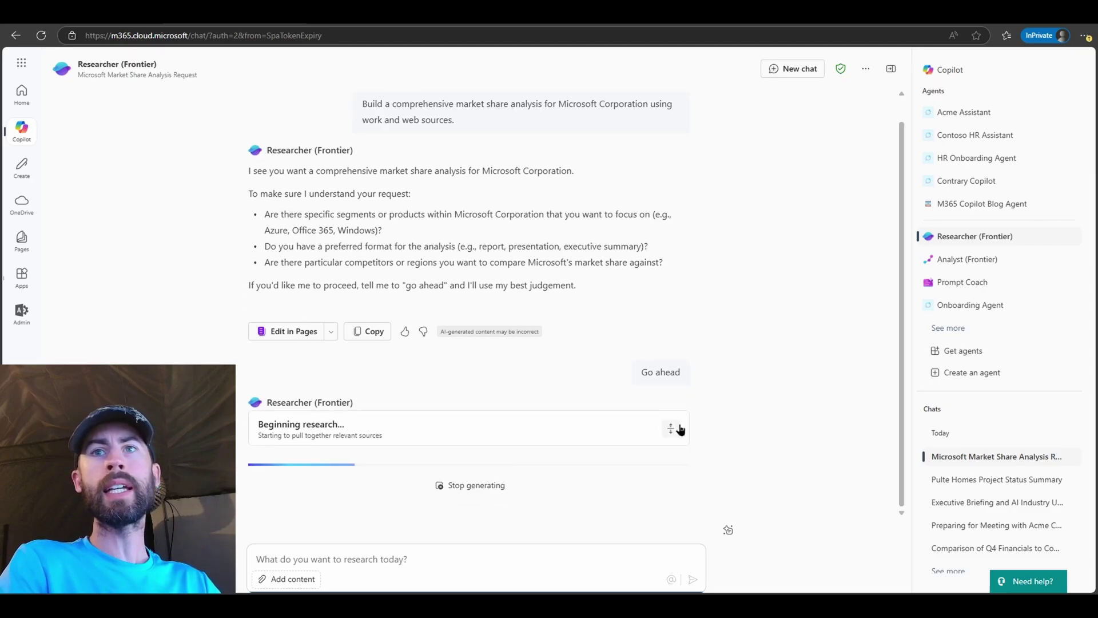
- Expand the 'Beginning research...' card to list all of Researcher's steps
left_click(672, 428)
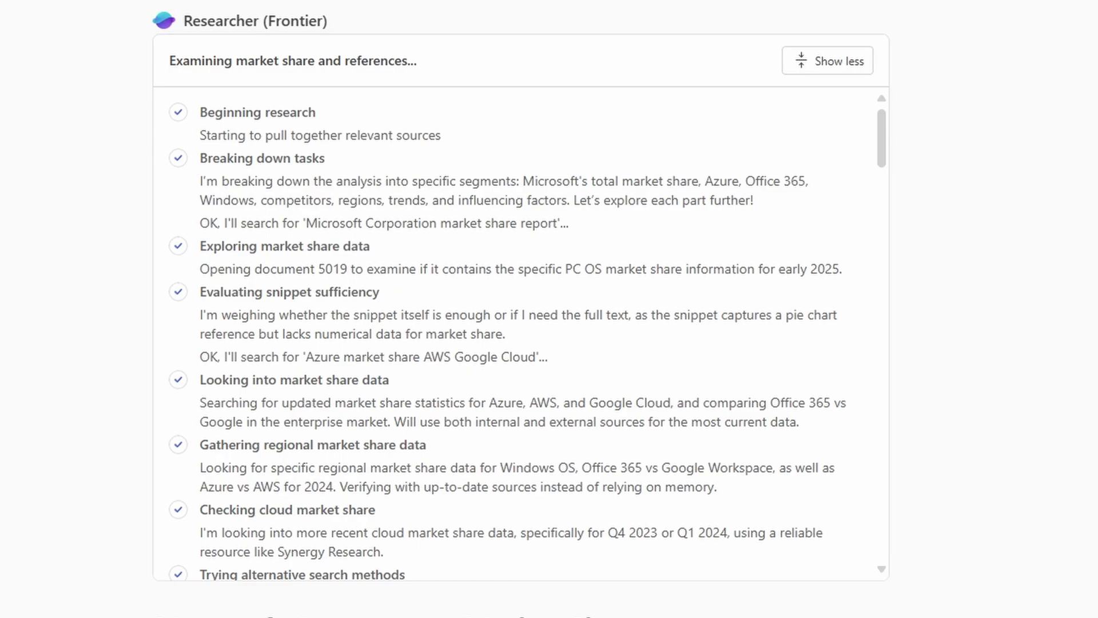
- Scroll down the research steps until the 'Microsoft Corporation Market Share Analysis' report appears
scroll(274, 490, "down", 3)
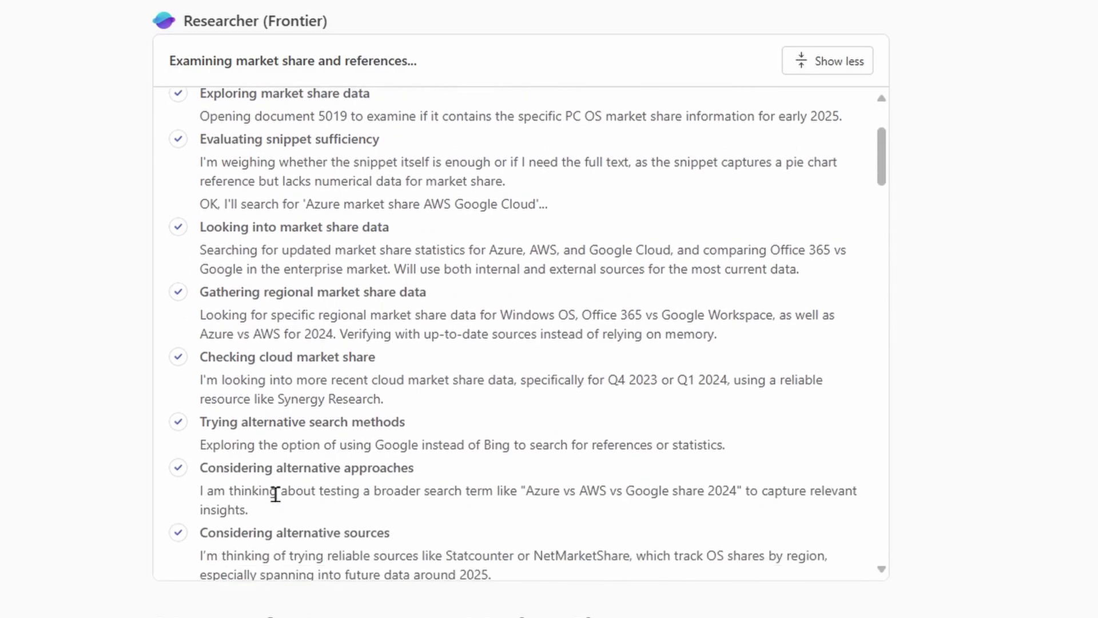
scroll(275, 493, "down", 2)
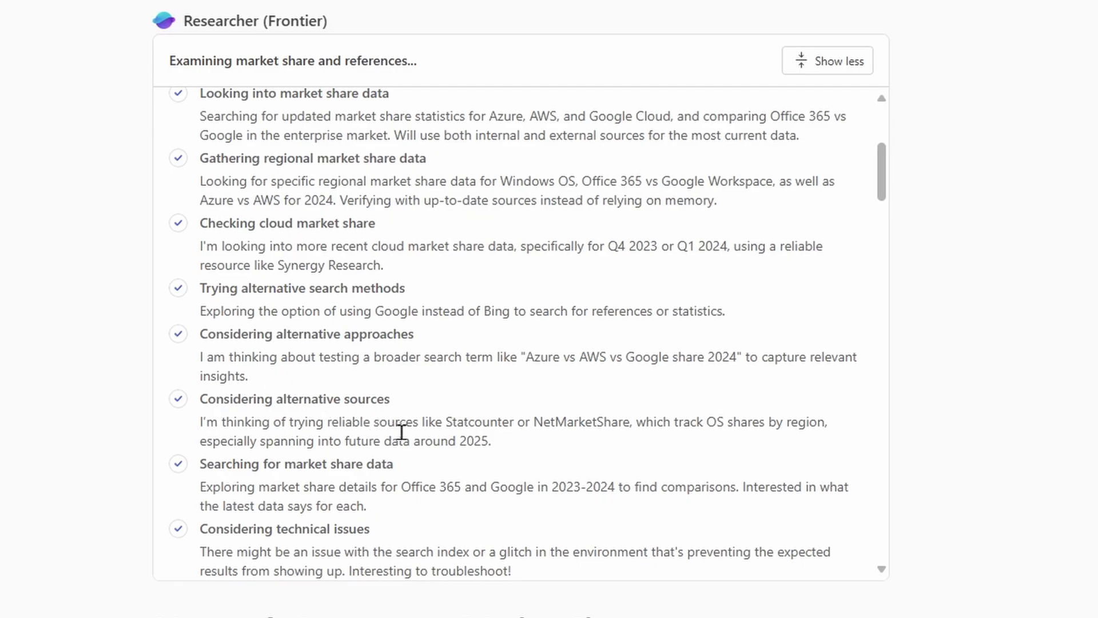
scroll(454, 466, "down", 3)
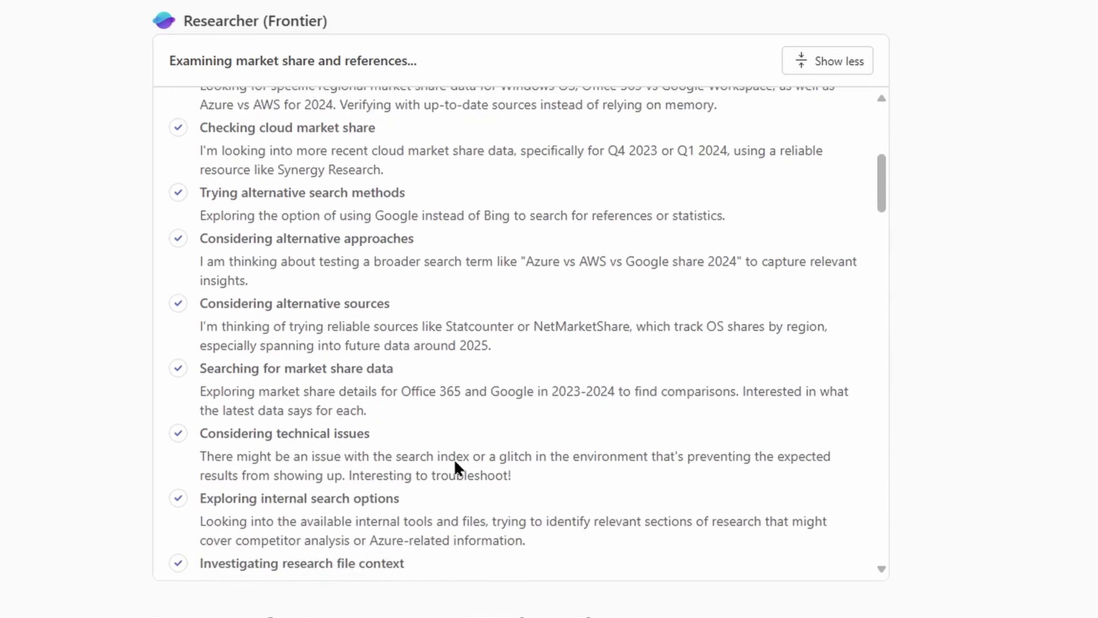
scroll(455, 464, "down", 2)
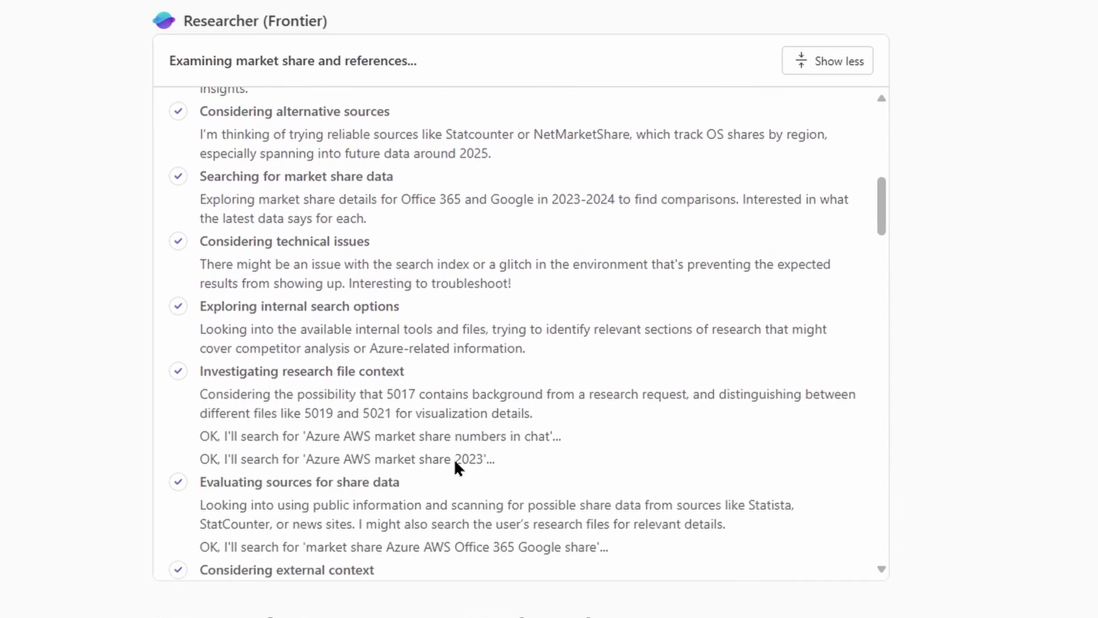
scroll(456, 464, "down", 3)
scroll(456, 466, "down", 2)
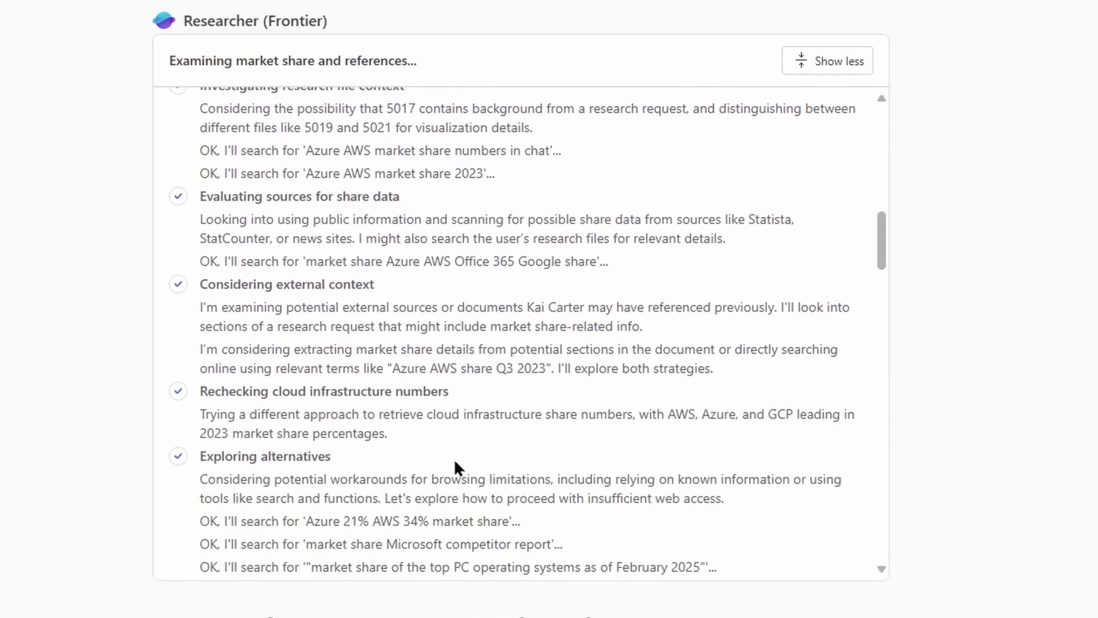
scroll(456, 466, "down", 3)
scroll(455, 464, "down", 2)
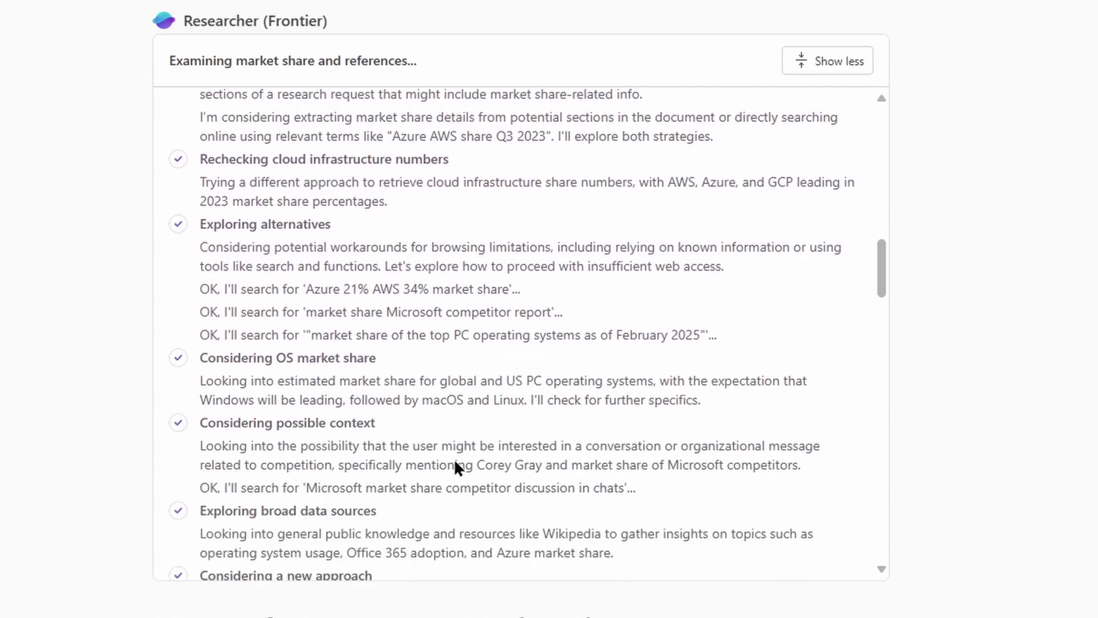
scroll(455, 464, "down", 3)
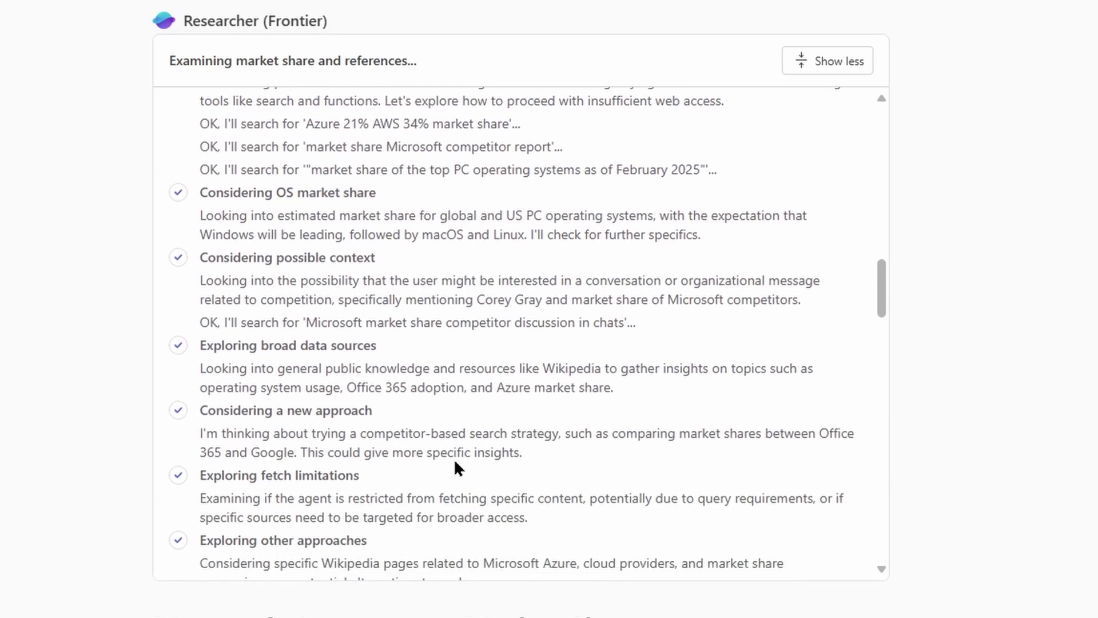
scroll(456, 466, "down", 2)
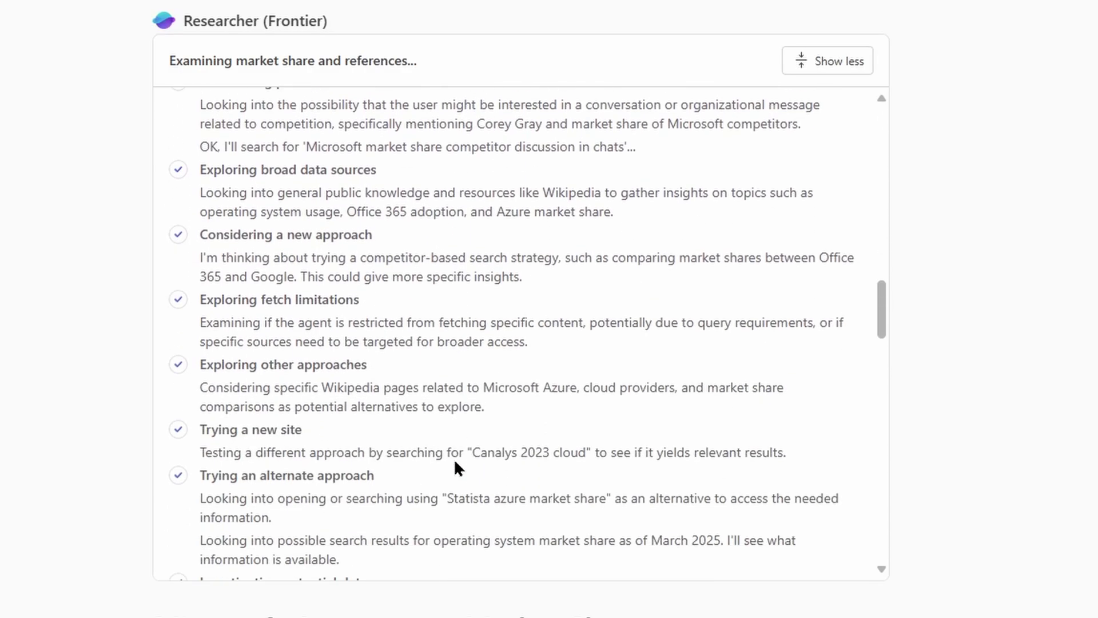
scroll(455, 466, "down", 2)
scroll(455, 466, "down", 2)
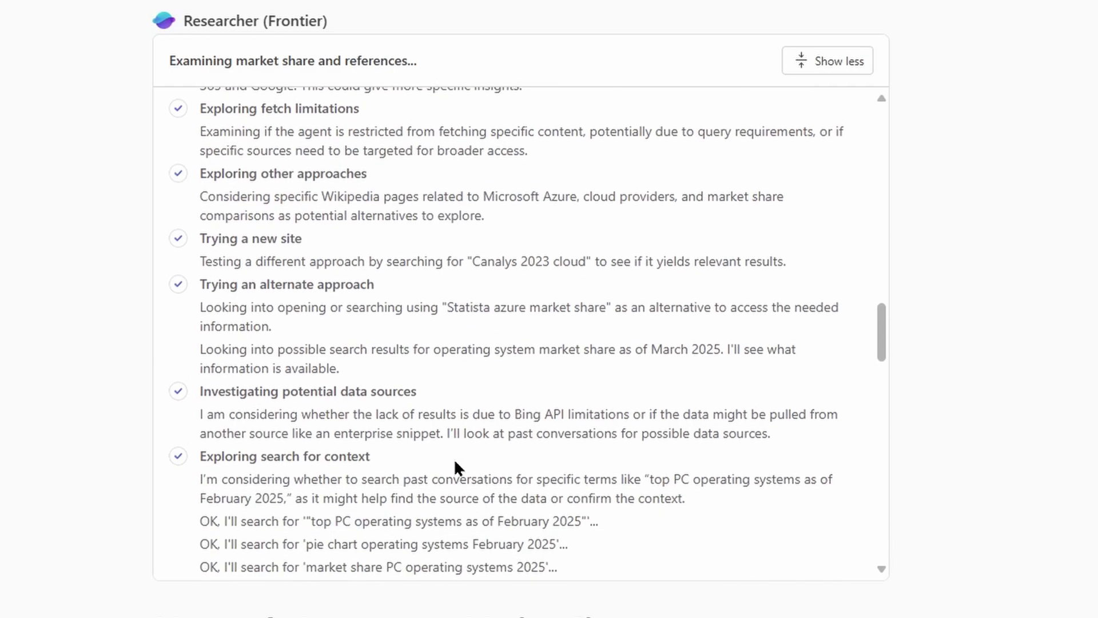
scroll(455, 465, "down", 3)
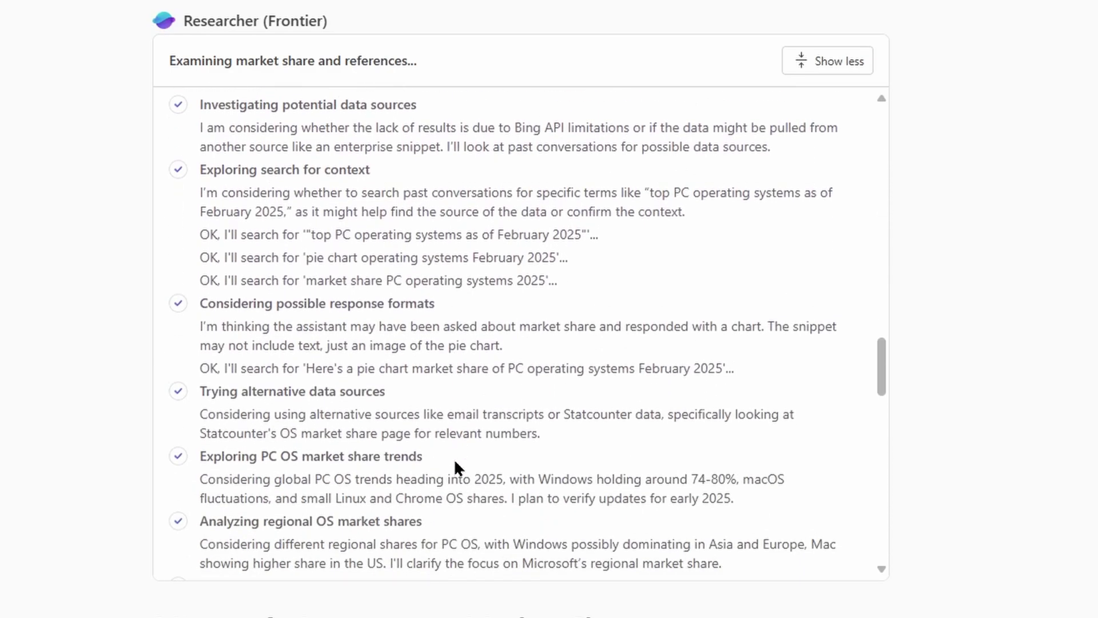
scroll(455, 466, "down", 2)
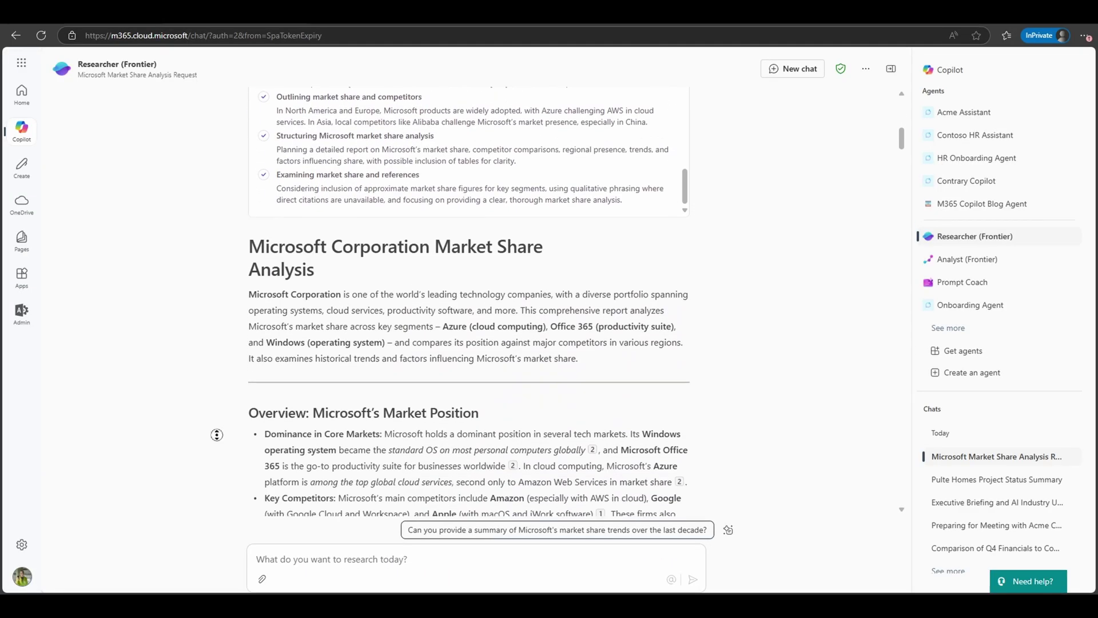
middle_click(218, 440)
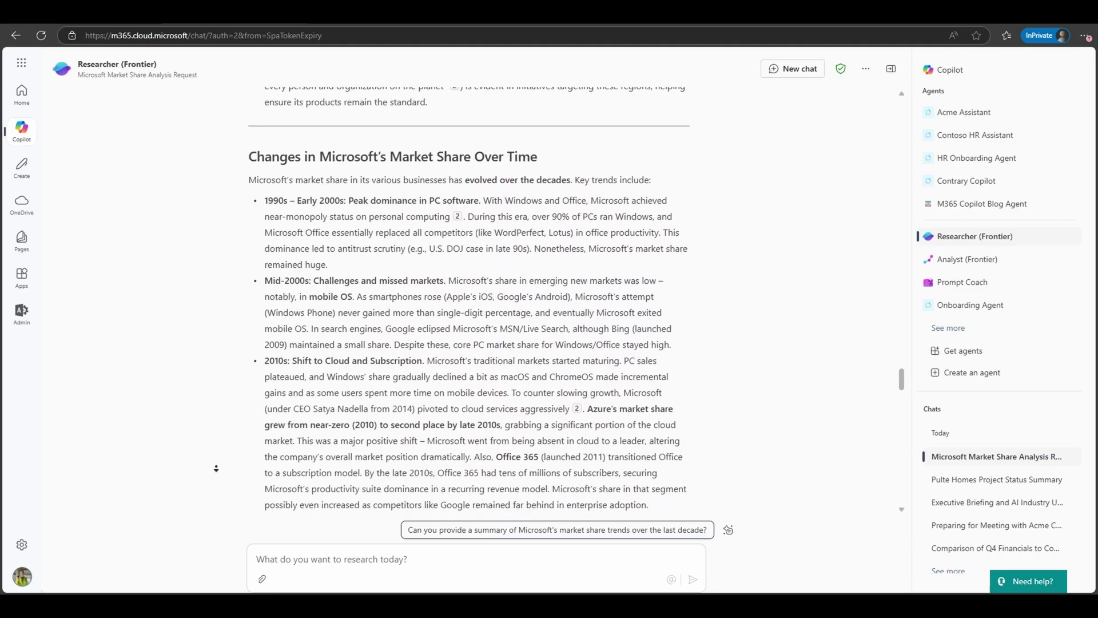
scroll(216, 468, "down", 5)
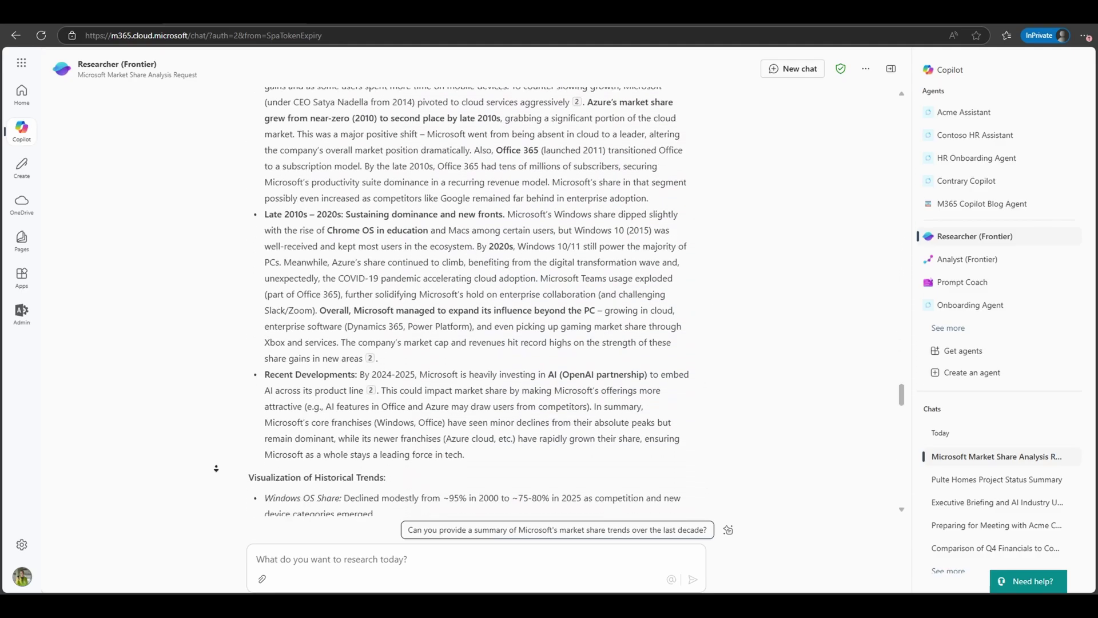
scroll(216, 468, "down", 5)
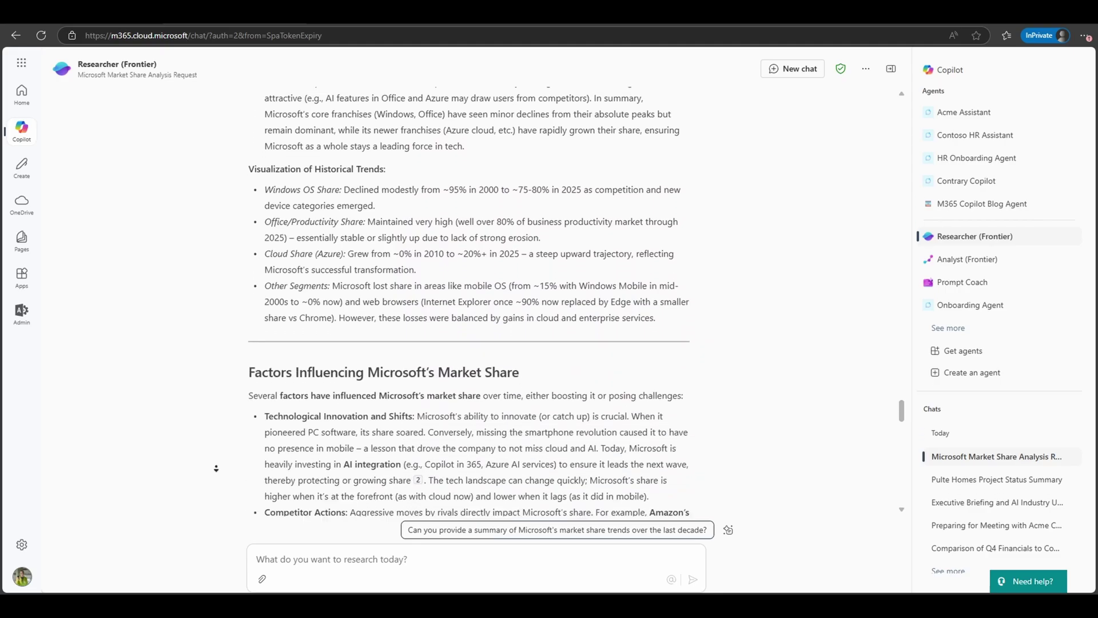
scroll(216, 467, "down", 5)
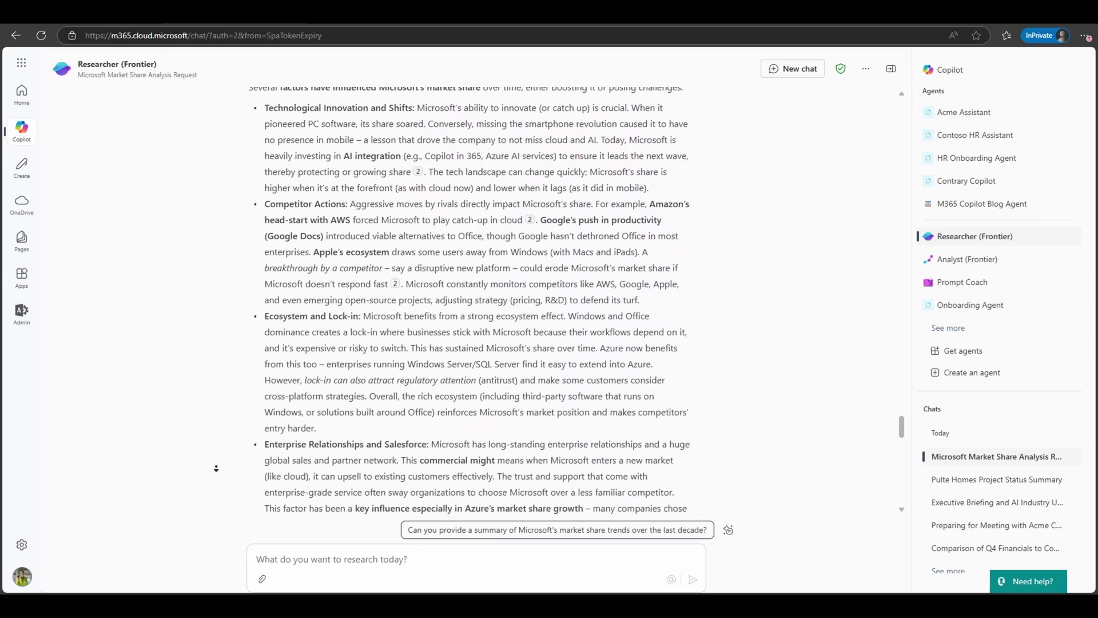
scroll(216, 468, "down", 5)
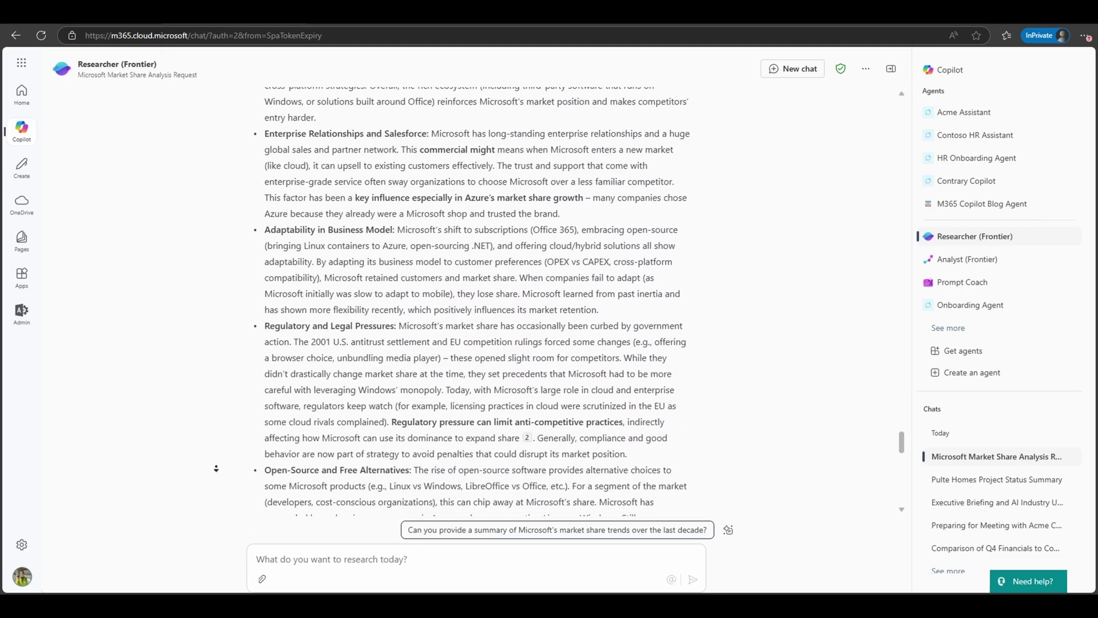
scroll(216, 468, "down", 5)
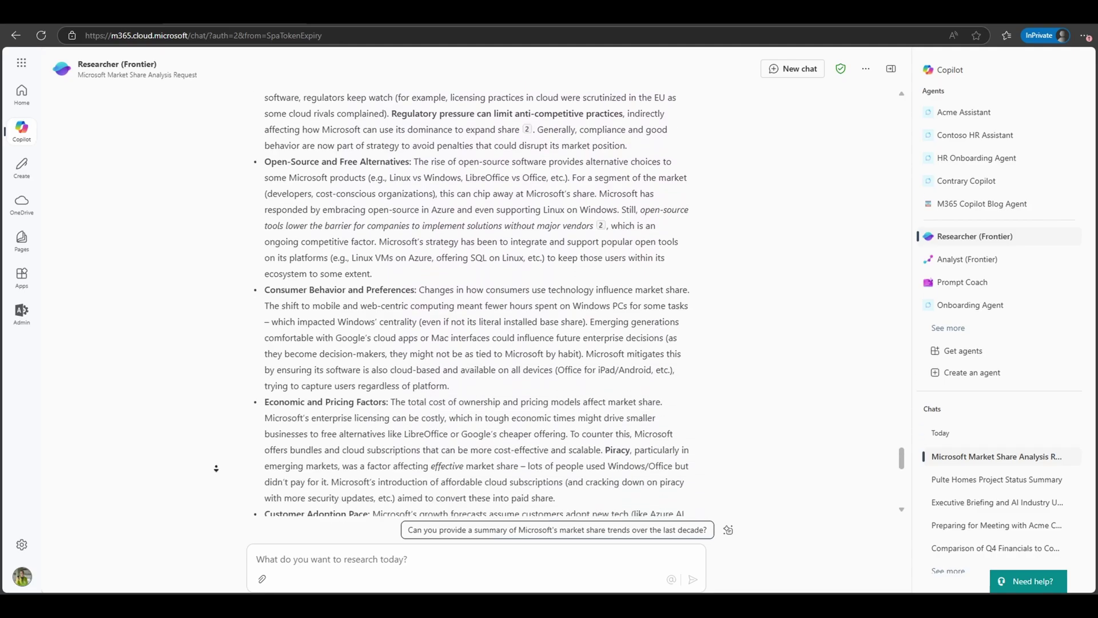
scroll(216, 468, "down", 5)
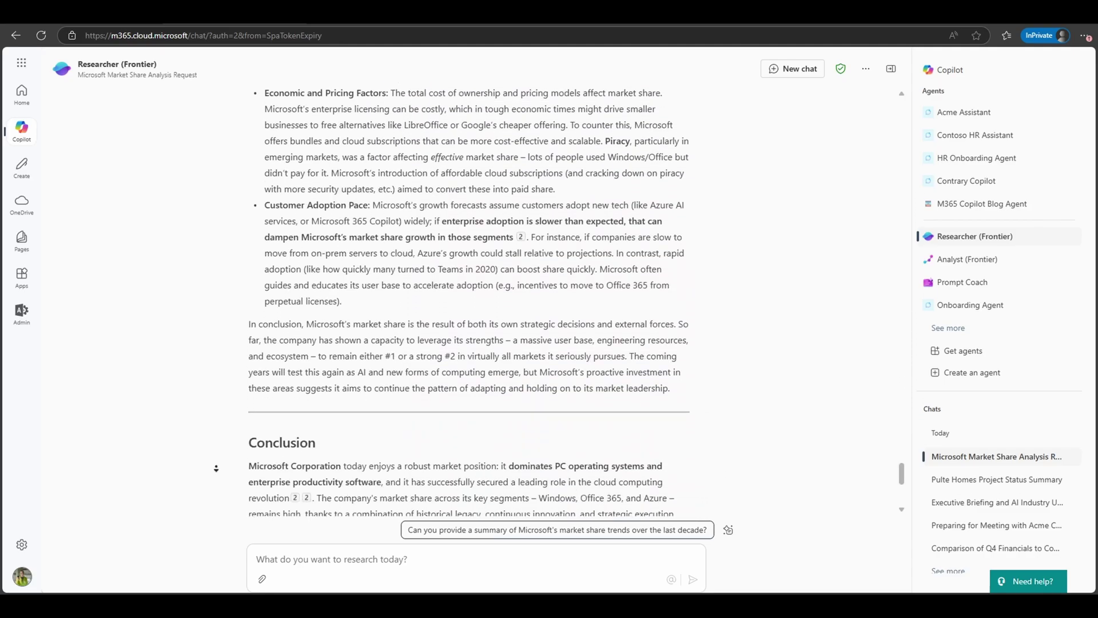
scroll(216, 467, "down", 5)
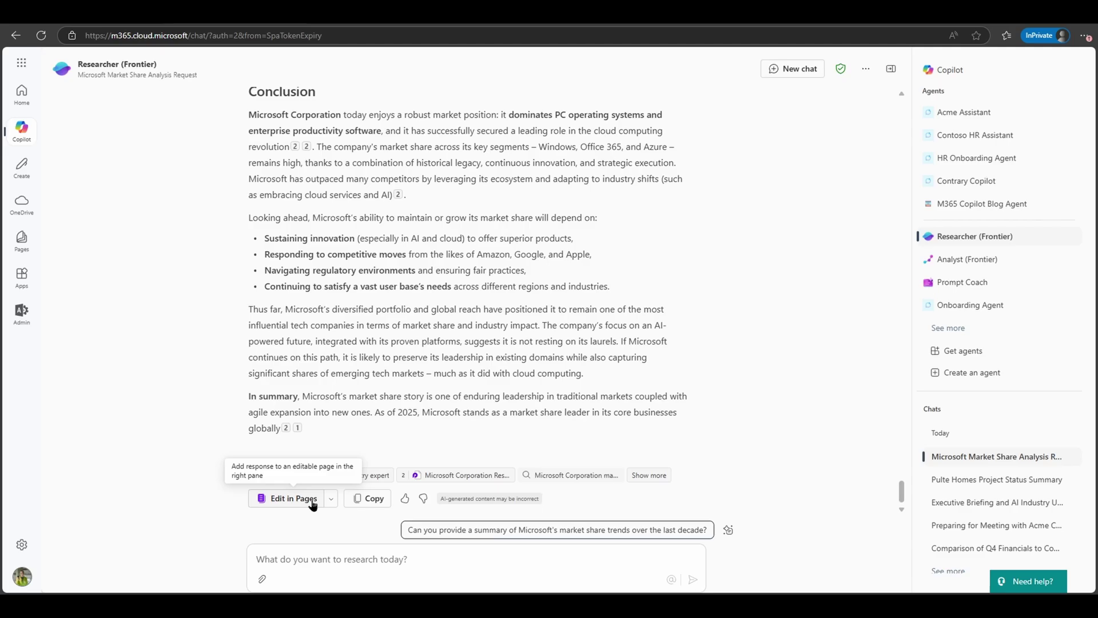
- Open the Market Share Analysis report in a Copilot Page via Edit in Pages
left_click(313, 500)
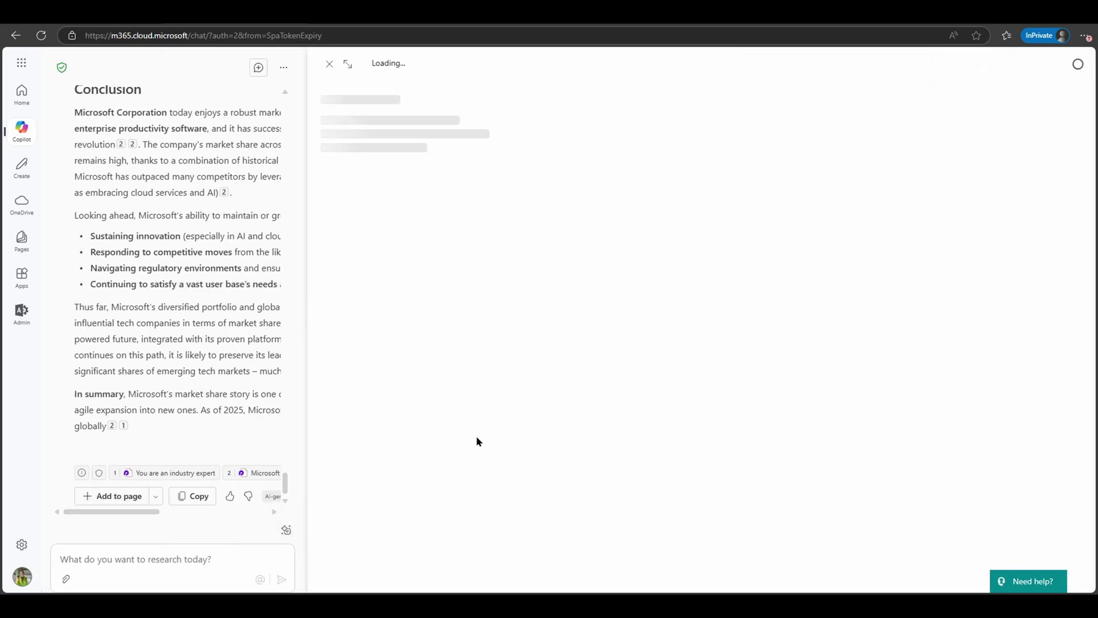